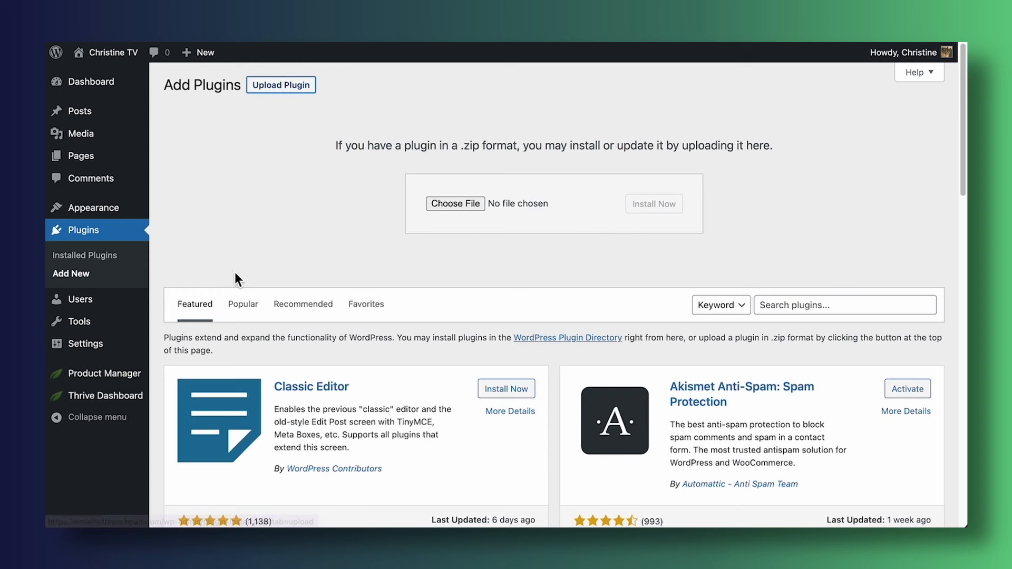
# Open the Thrive Product Manager and mark Thrive Architect for installation on this site
pyautogui.click(136, 380)
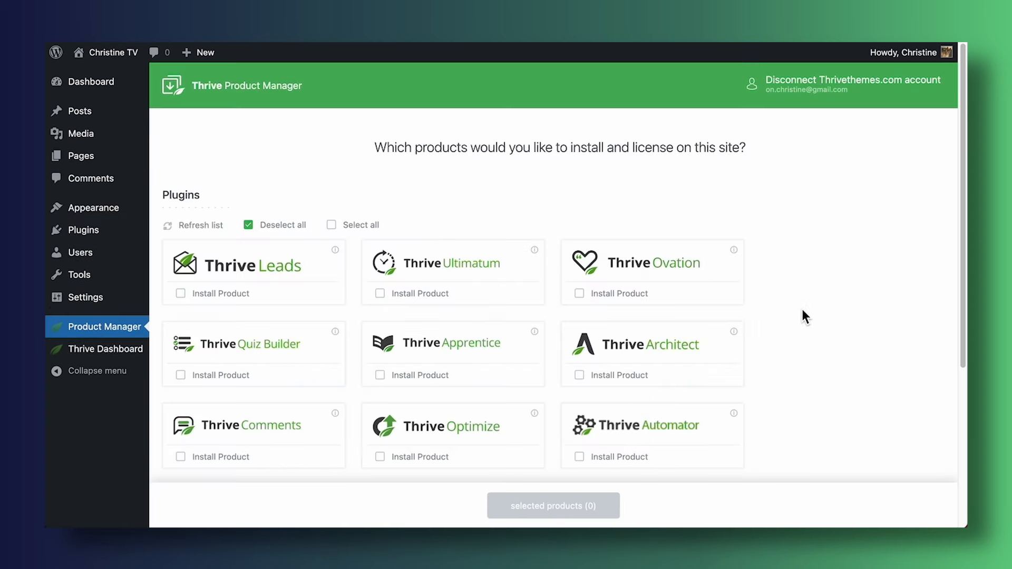
pyautogui.click(591, 383)
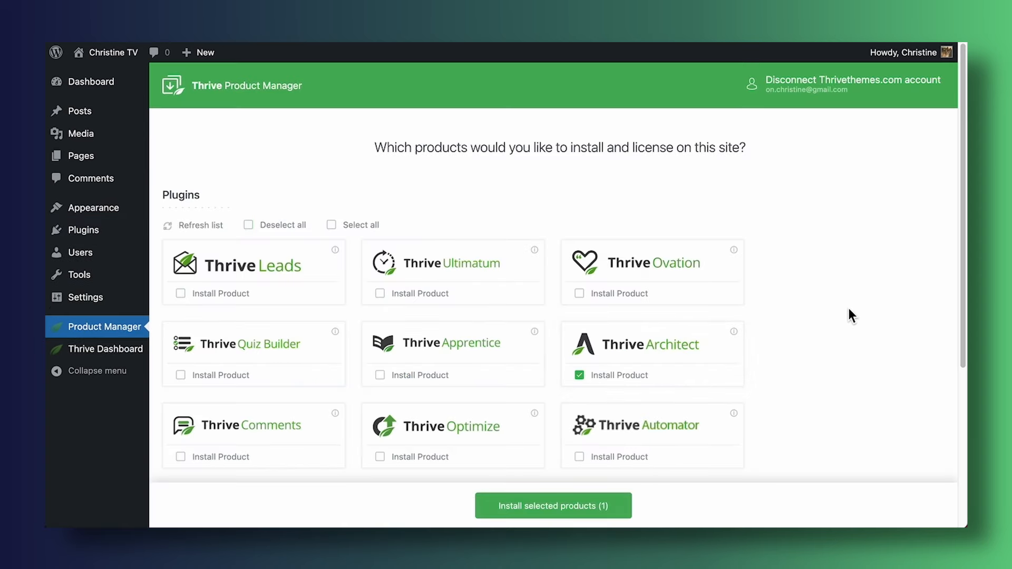
pyautogui.scroll(-2, 849, 311)
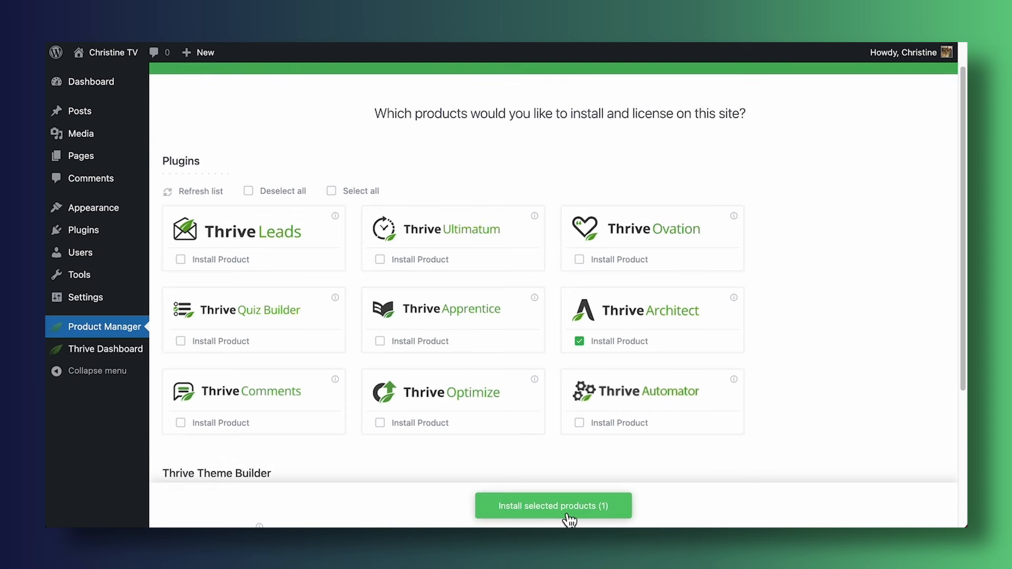
# Create a new WordPress post and launch Thrive Architect to edit it
pyautogui.moveTo(84, 120)
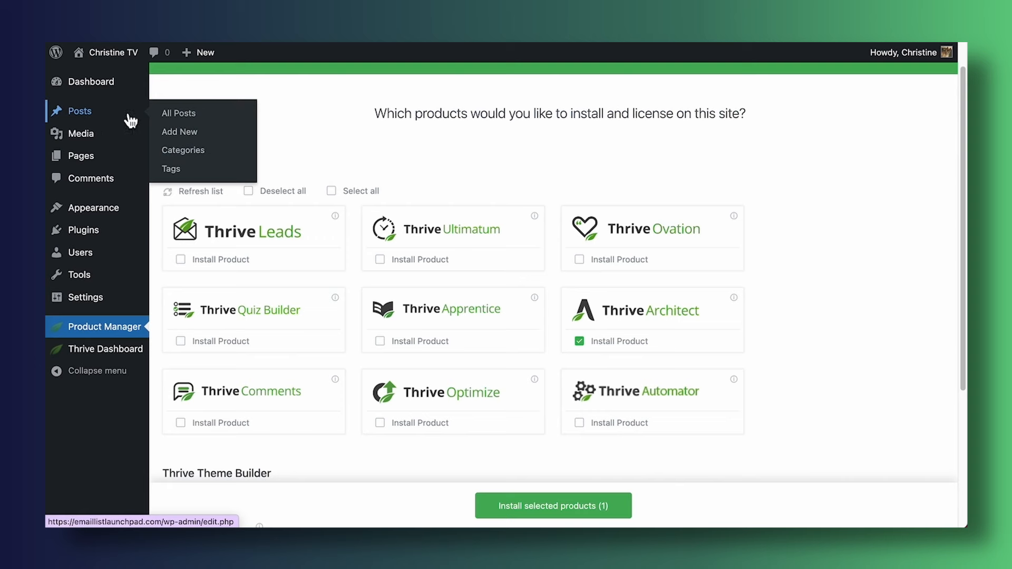
pyautogui.click(194, 134)
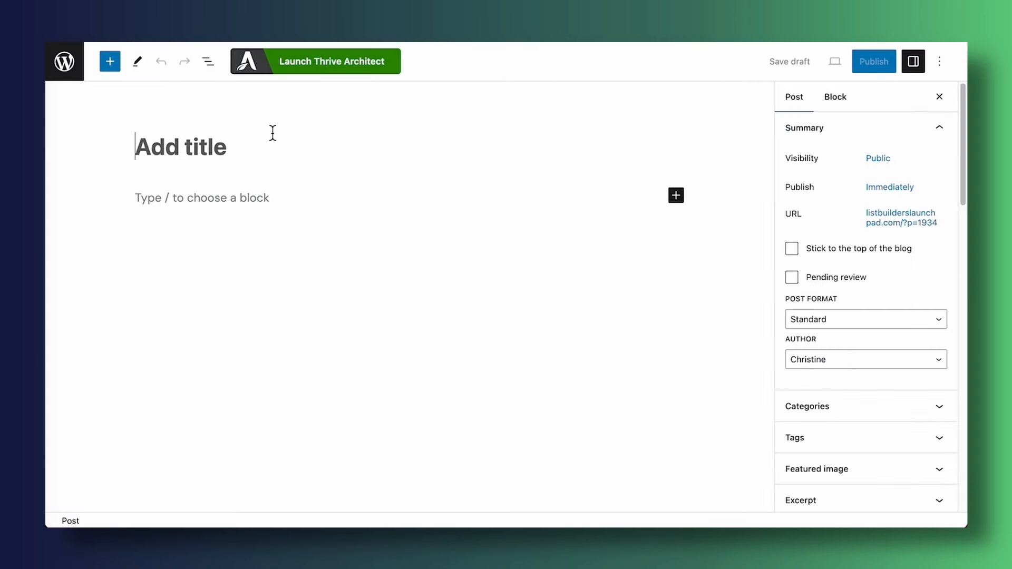
pyautogui.click(332, 79)
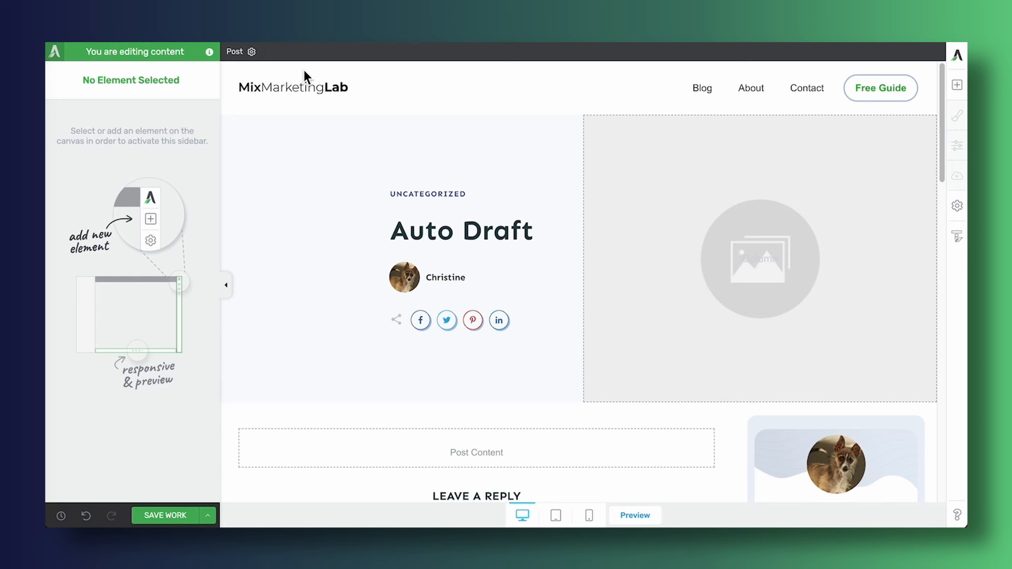
# Set the post title to "SEO for Beginners (Ultimate Guide)" in the post content settings
pyautogui.click(244, 65)
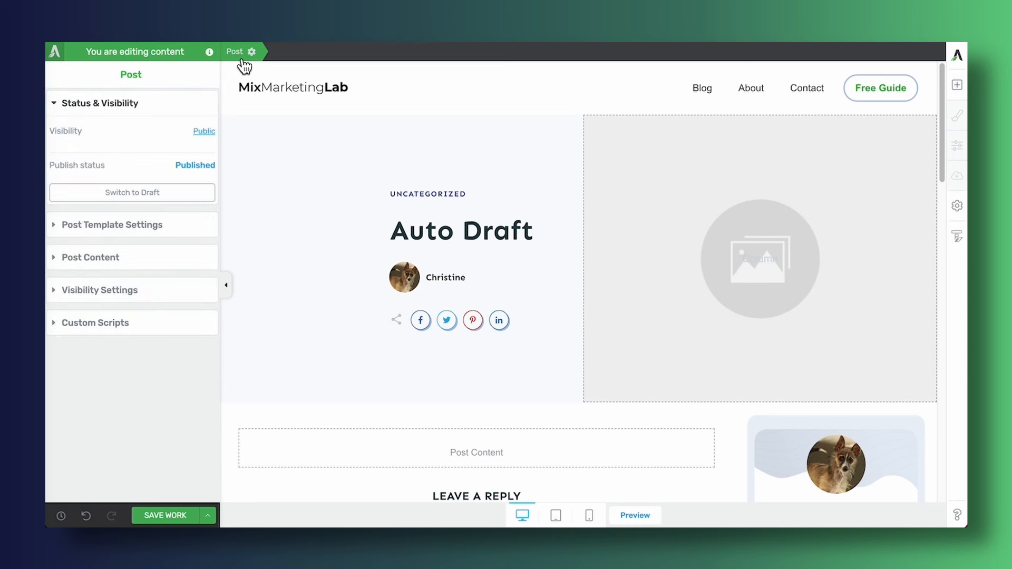
pyautogui.click(108, 258)
pyautogui.tripleClick(110, 219)
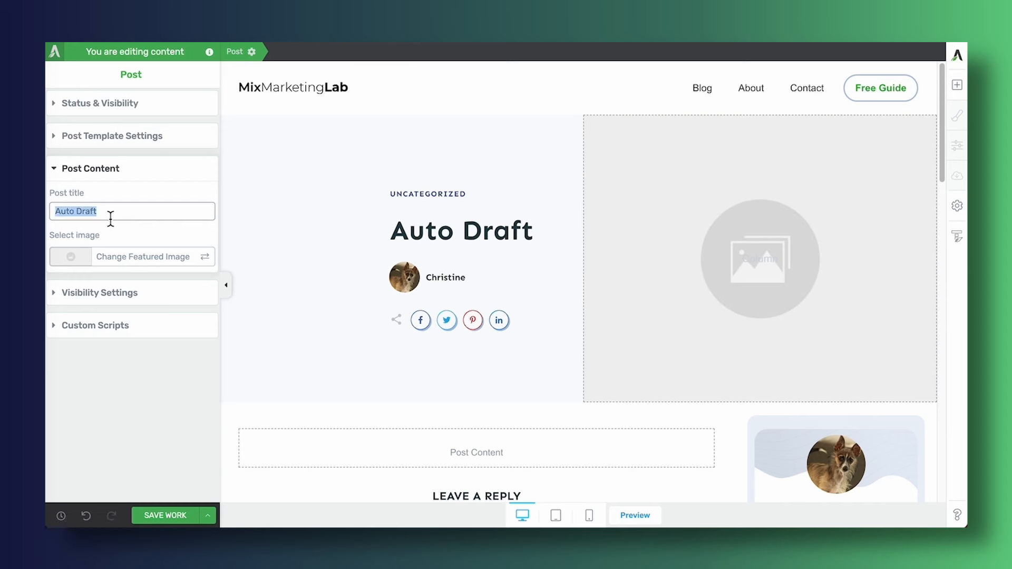
pyautogui.write('SEO for Beginners (Ultimate Guide)')
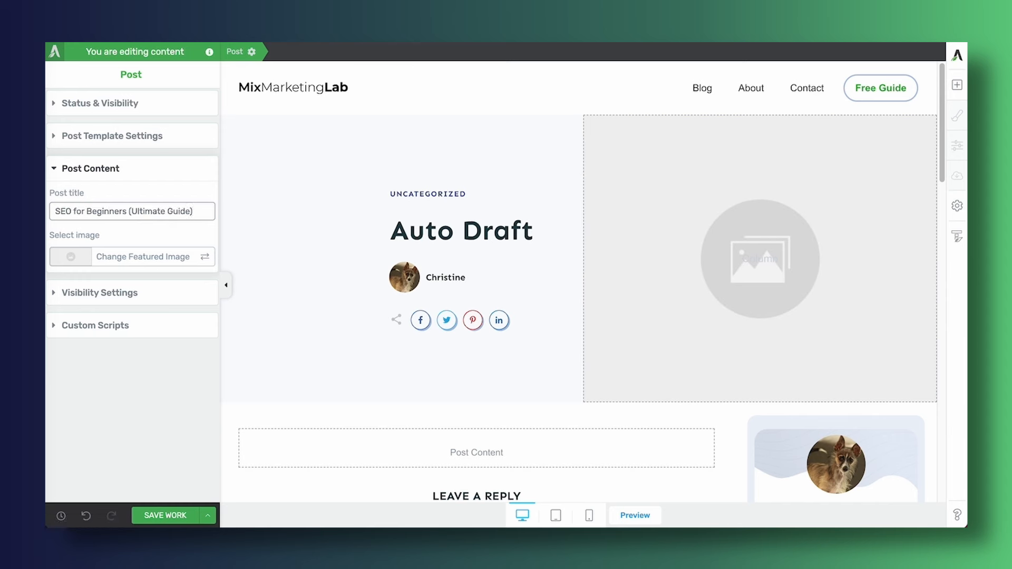
# Set the post's featured image to the media library photo of a laptop on a desk surrounded by plants
pyautogui.click(149, 266)
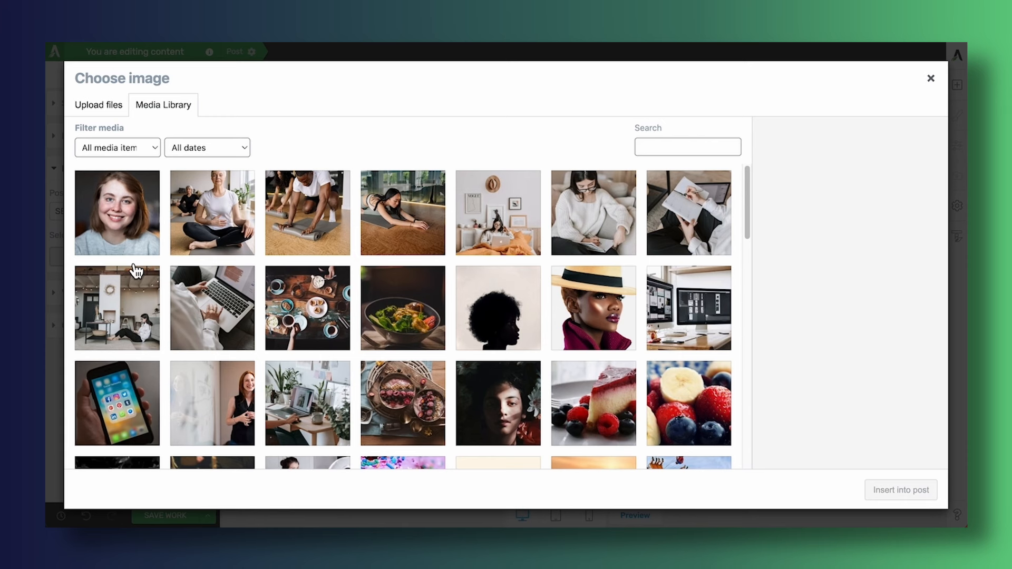
pyautogui.click(107, 113)
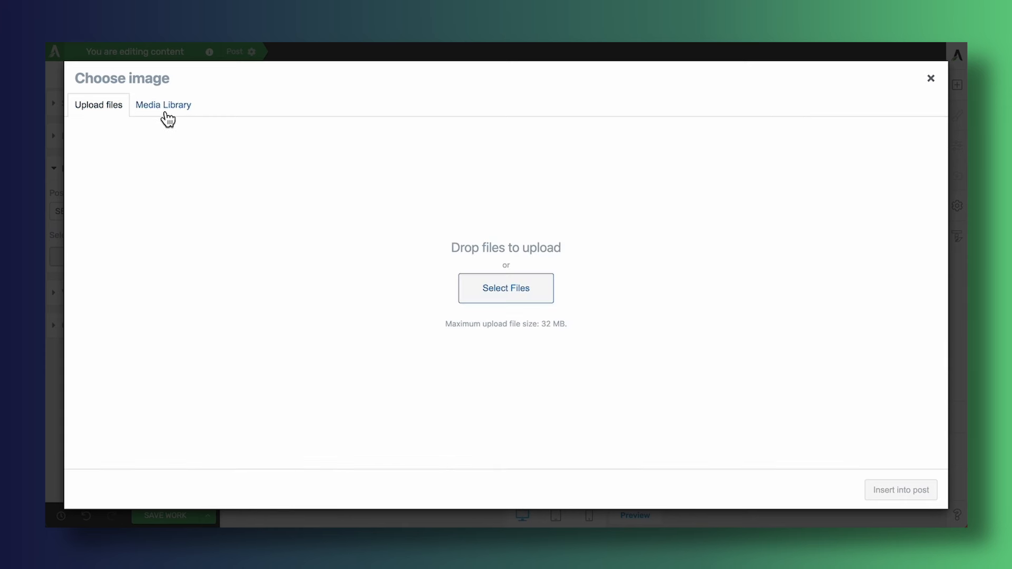
pyautogui.click(168, 120)
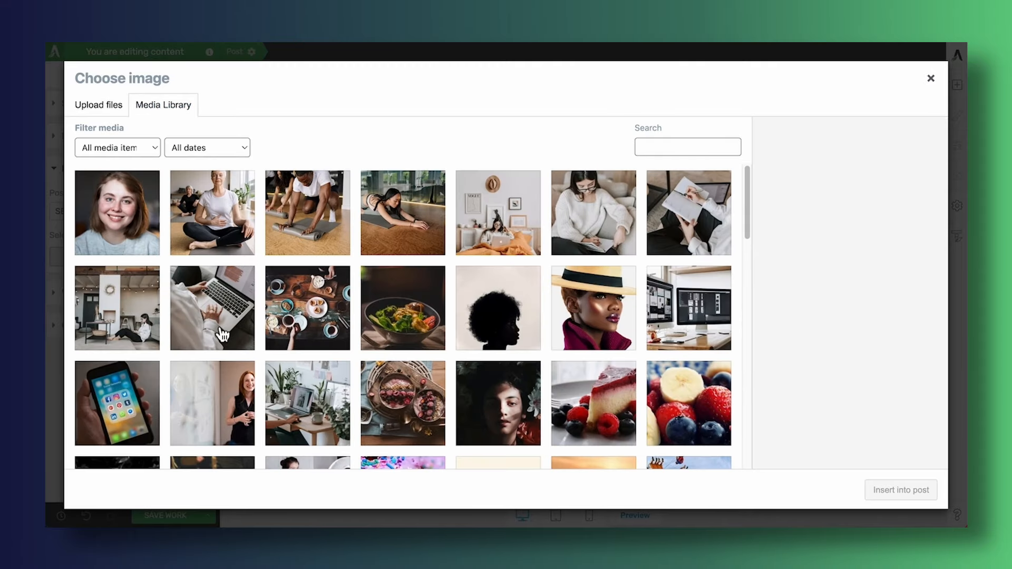
pyautogui.click(302, 411)
pyautogui.click(886, 490)
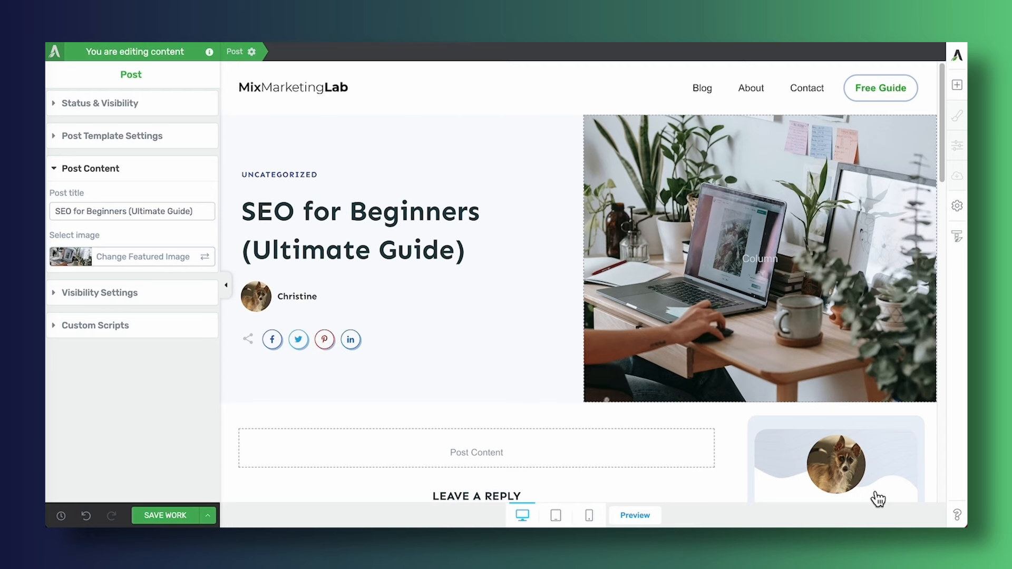
# Add a "Lorem ipsum" paragraph and the photo of the woman beside a whiteboard to the post content
pyautogui.scroll(-2, 831, 479)
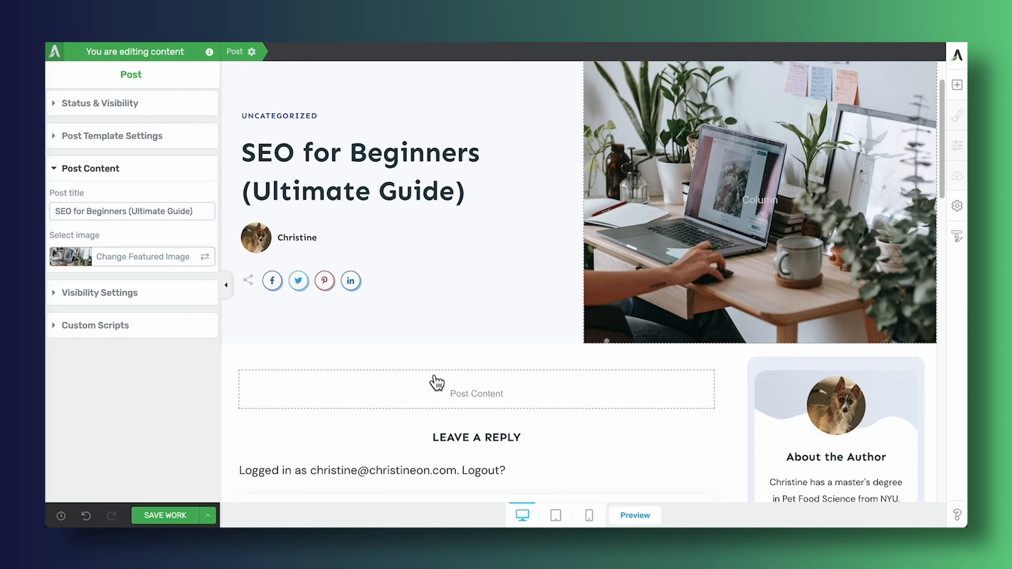
pyautogui.click(961, 88)
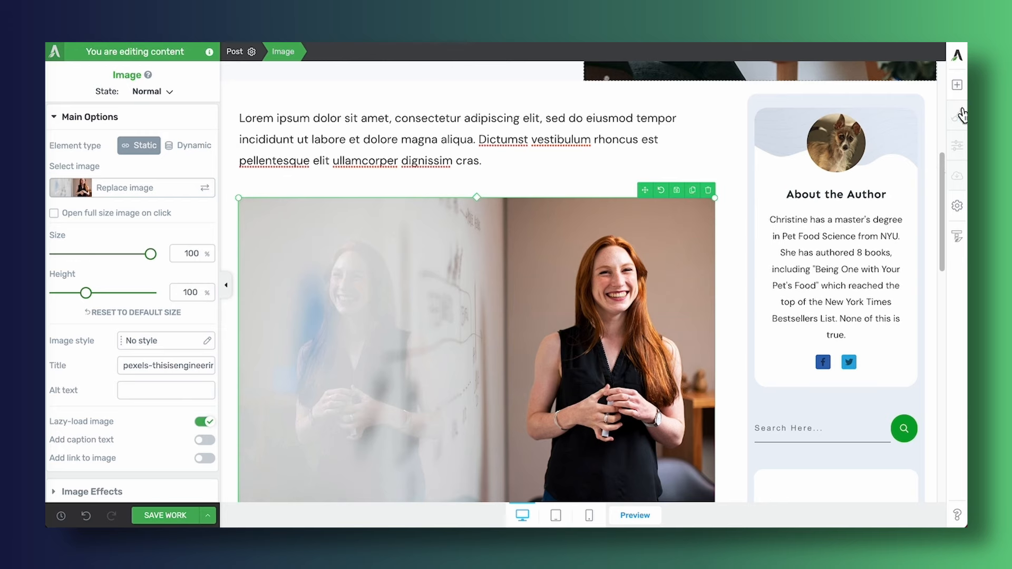
# Insert a Columns element below the whiteboard photo with a two-column 1/3 and 2/3 layout
pyautogui.click(959, 88)
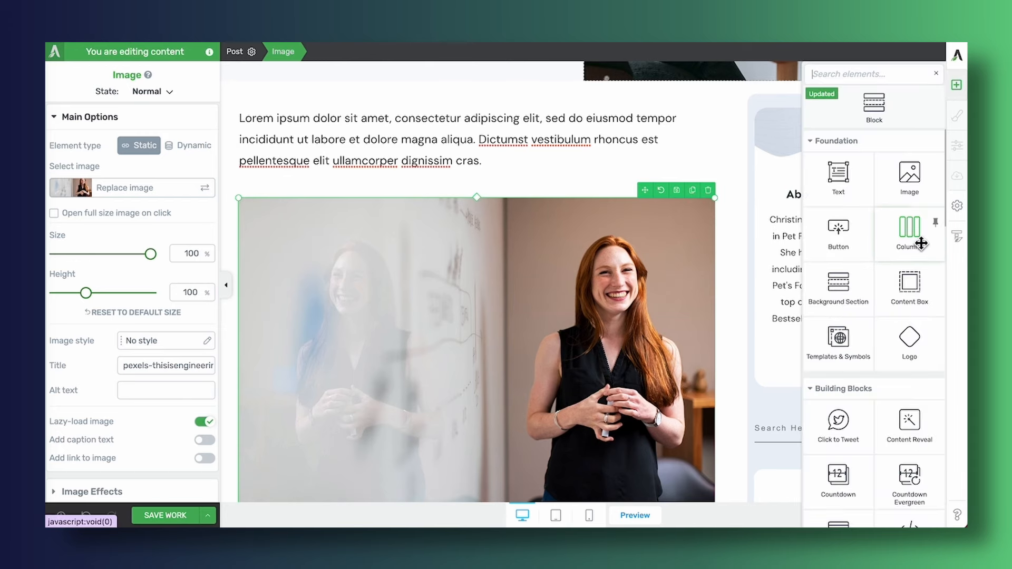
pyautogui.moveTo(920, 242); pyautogui.dragTo(485, 276)
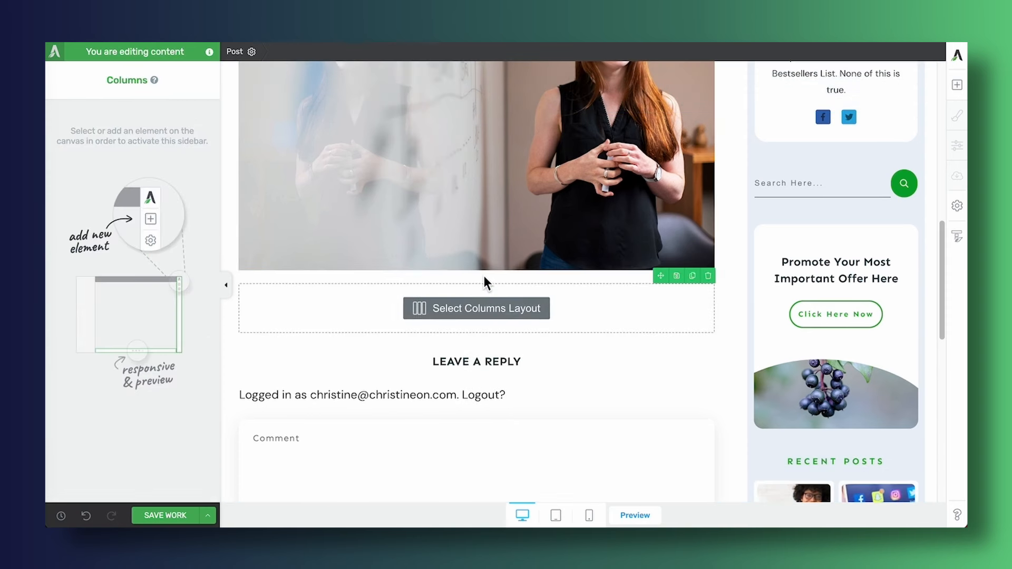
pyautogui.moveTo(482, 299)
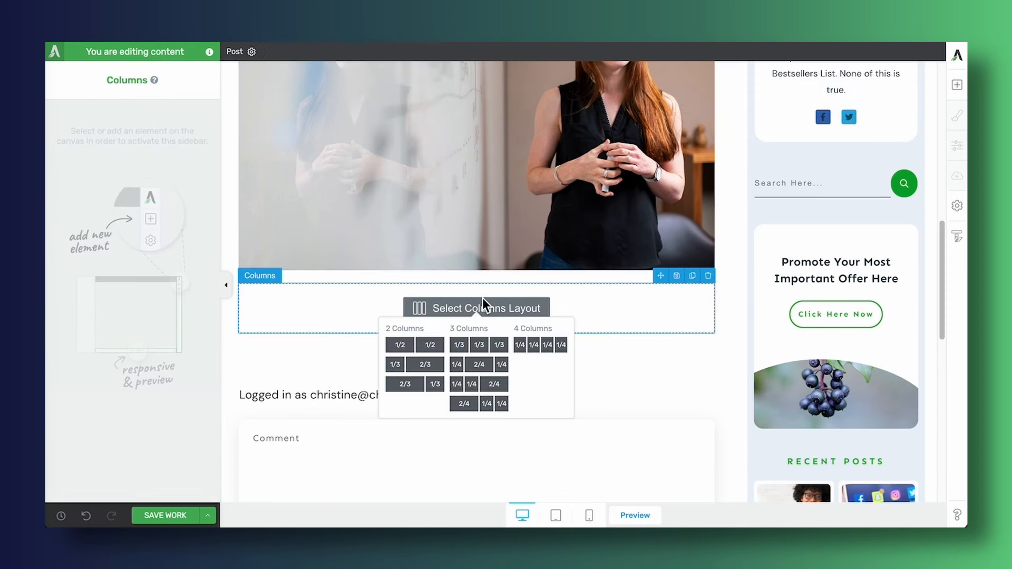
pyautogui.click(422, 368)
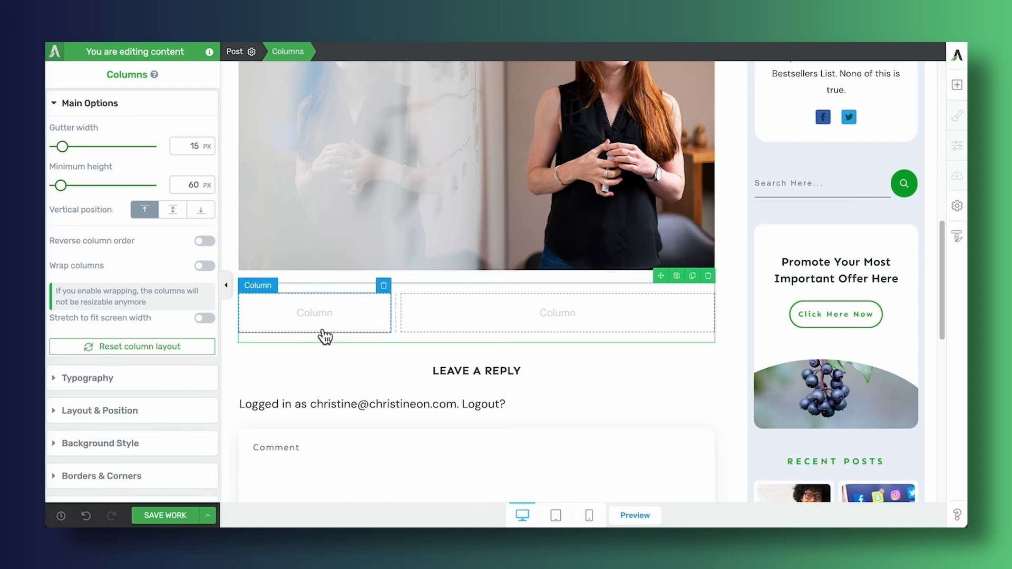
# Insert the media library photo of a woman sitting on a living room floor into the narrow column
pyautogui.click(957, 85)
pyautogui.moveTo(929, 195); pyautogui.dragTo(322, 311)
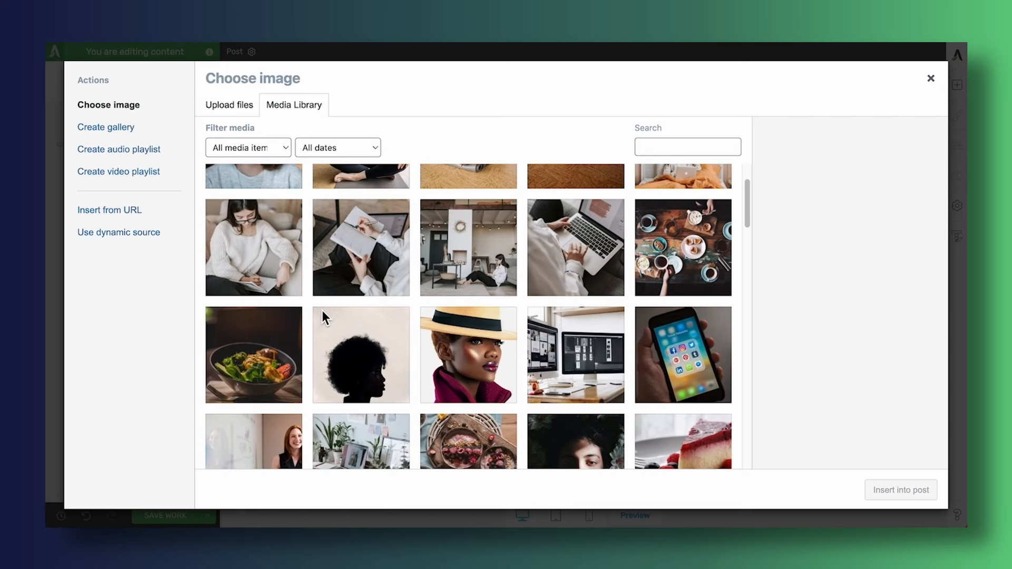
pyautogui.click(476, 254)
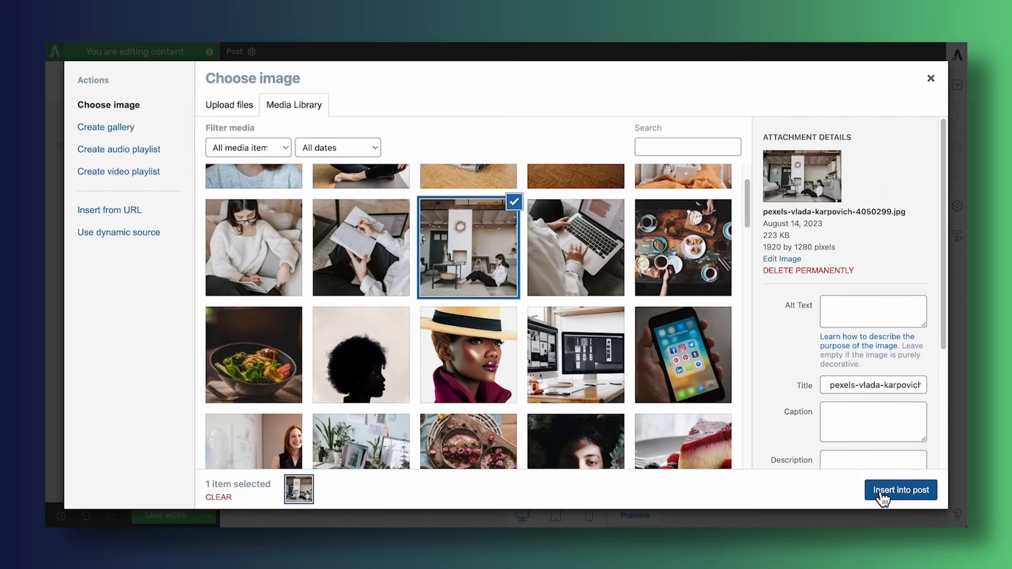
pyautogui.click(880, 493)
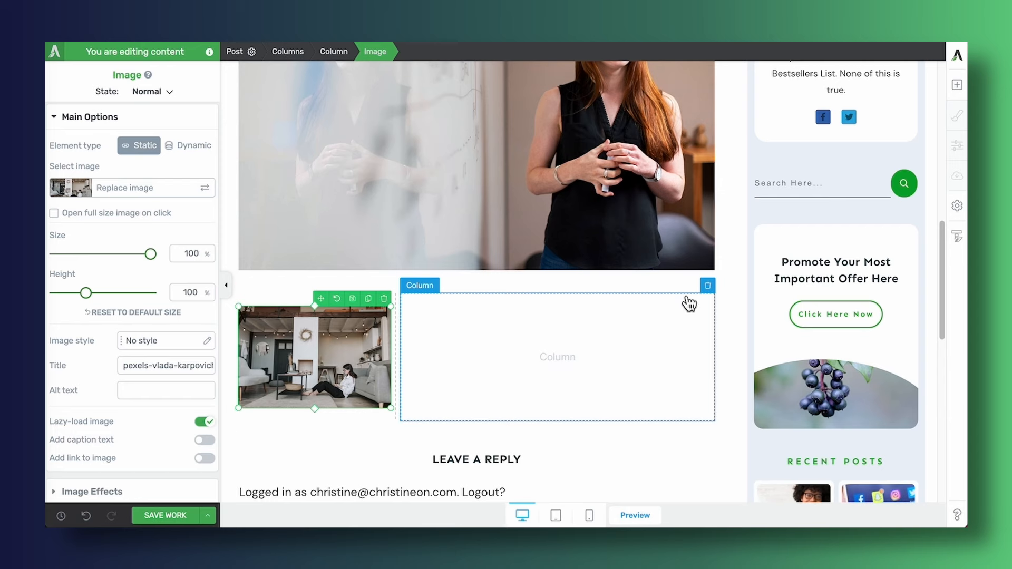
# Add a "Lorem ipsum" text paragraph to the wide column and center that column's content vertically
pyautogui.click(959, 88)
pyautogui.moveTo(843, 178); pyautogui.dragTo(586, 347)
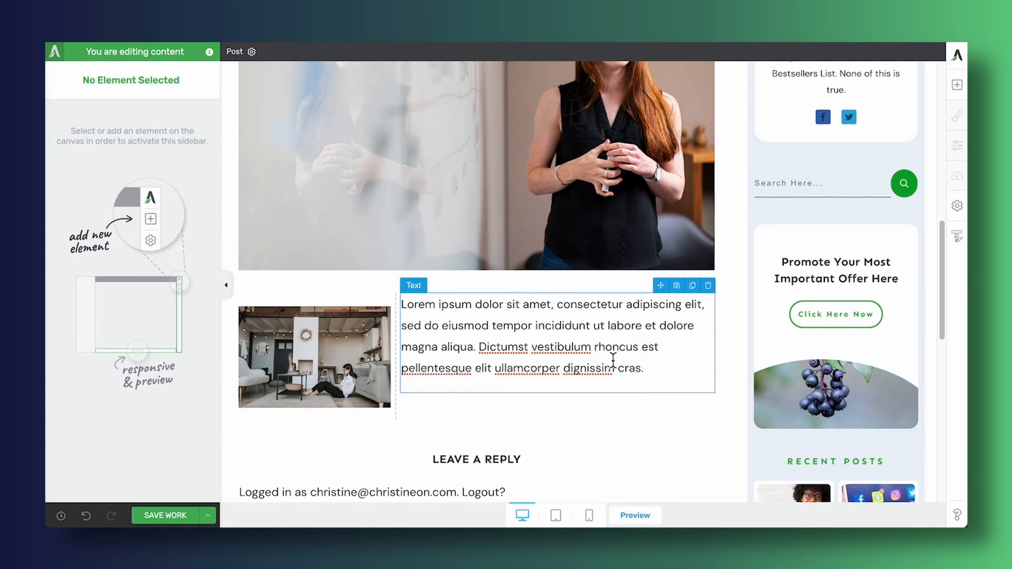
pyautogui.click(658, 376)
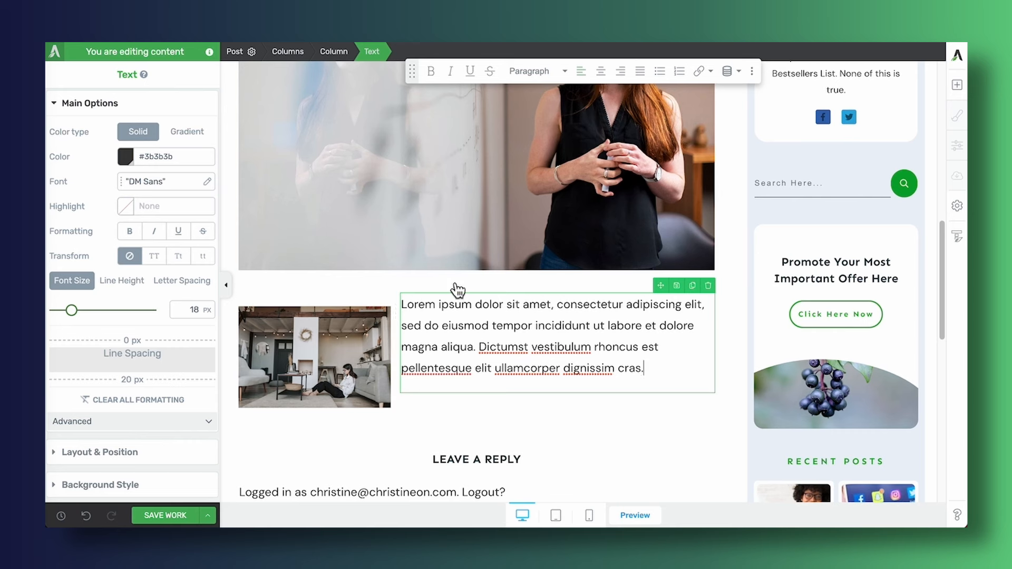
pyautogui.click(340, 52)
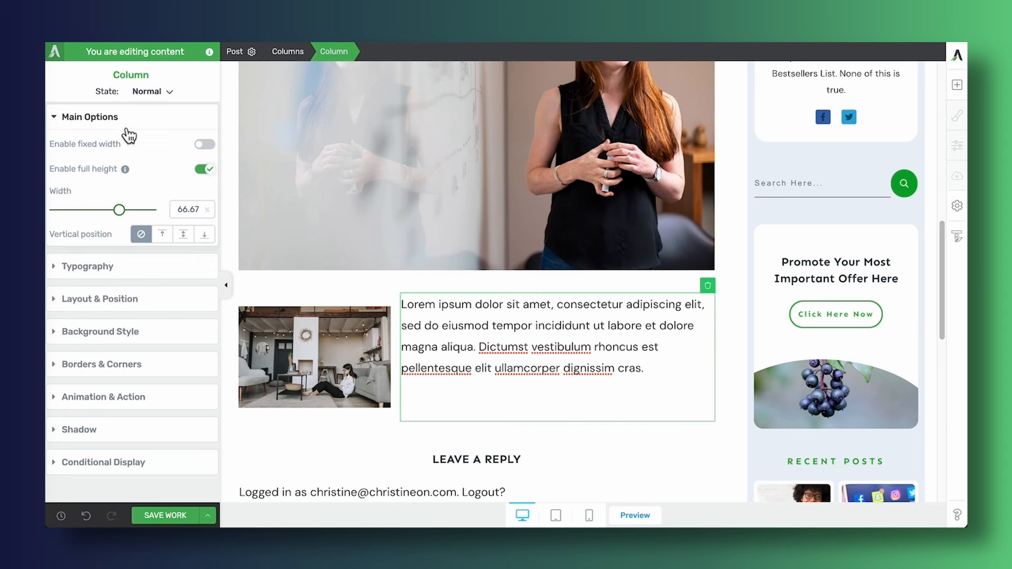
pyautogui.click(189, 241)
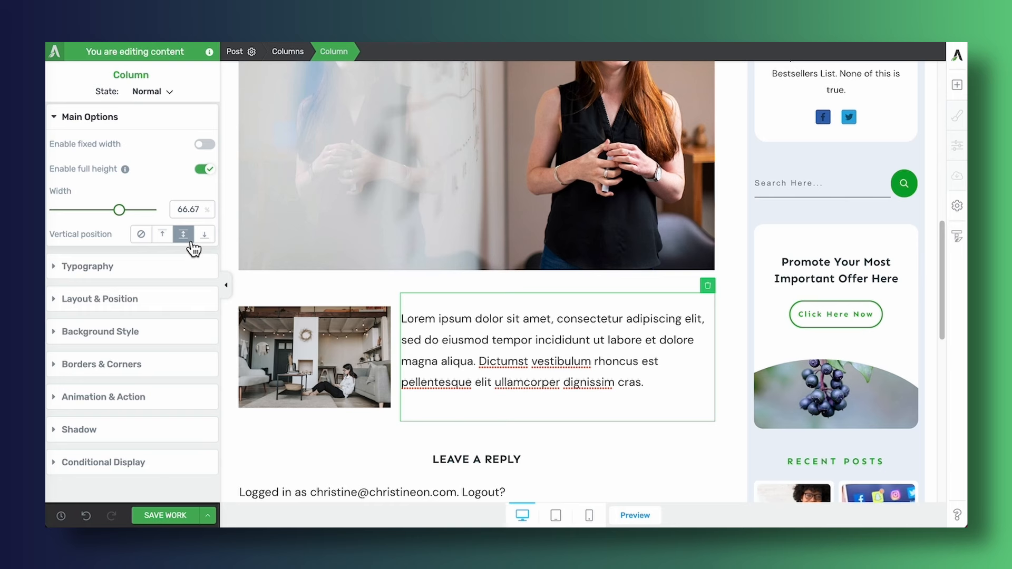
# Insert a Pros & Cons content block below the columns, using the design with stacked icon lists and a conclusion
pyautogui.click(963, 89)
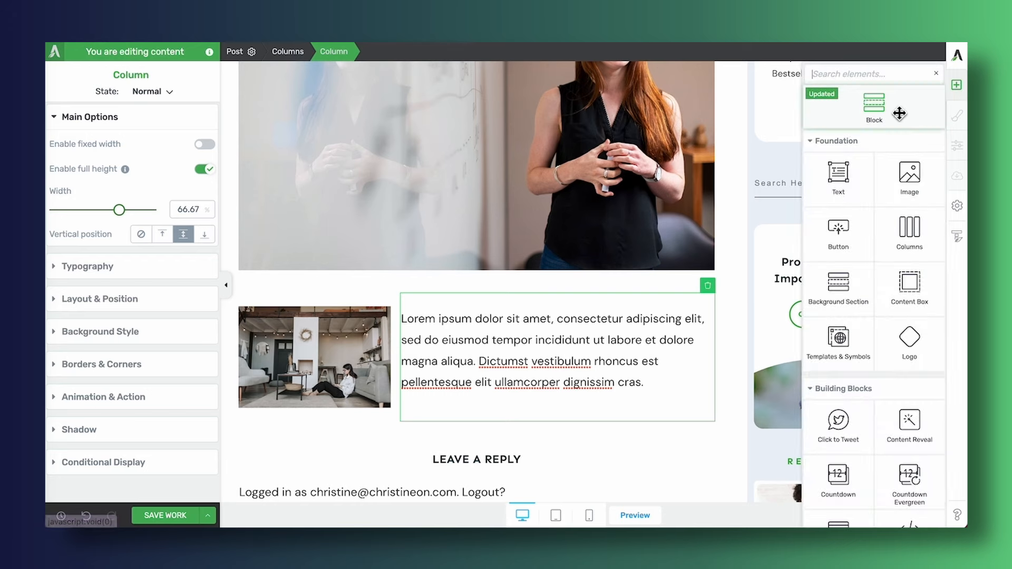
pyautogui.moveTo(900, 112); pyautogui.dragTo(490, 419)
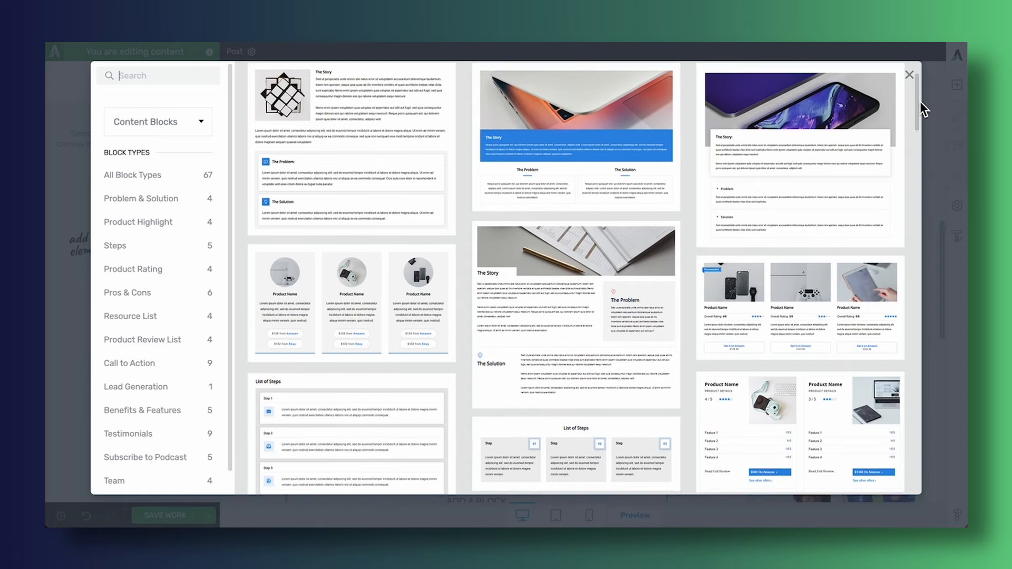
pyautogui.moveTo(918, 106); pyautogui.dragTo(926, 246)
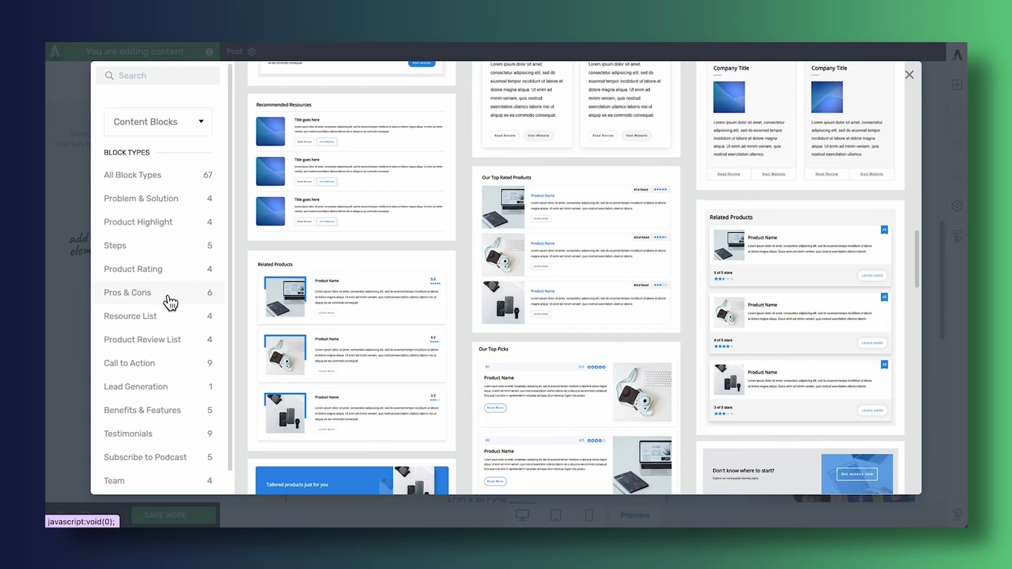
pyautogui.click(154, 306)
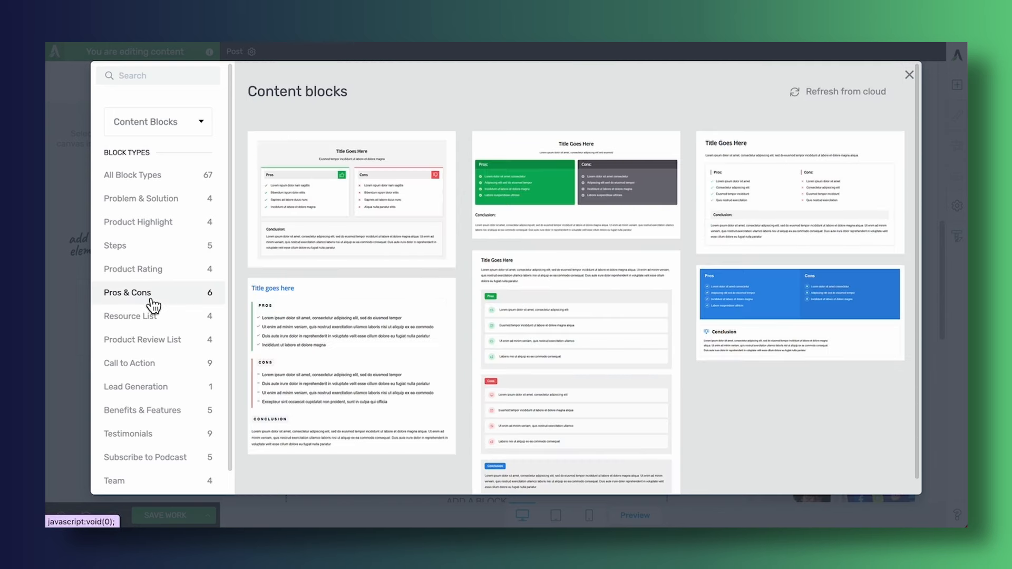
pyautogui.click(530, 340)
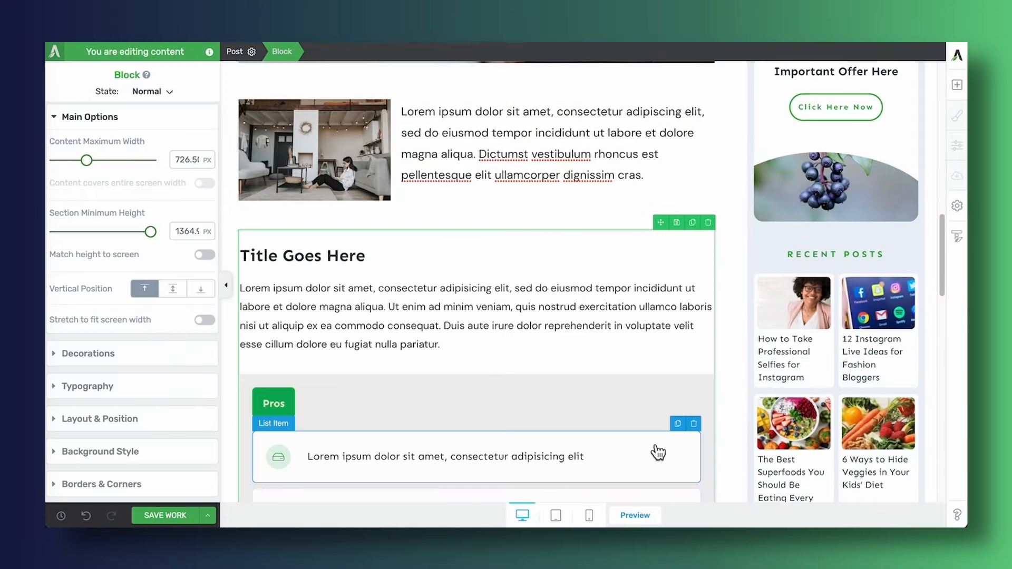
# Replace the icon of the first Pros list item with the apple icon from the icon library
pyautogui.click(453, 344)
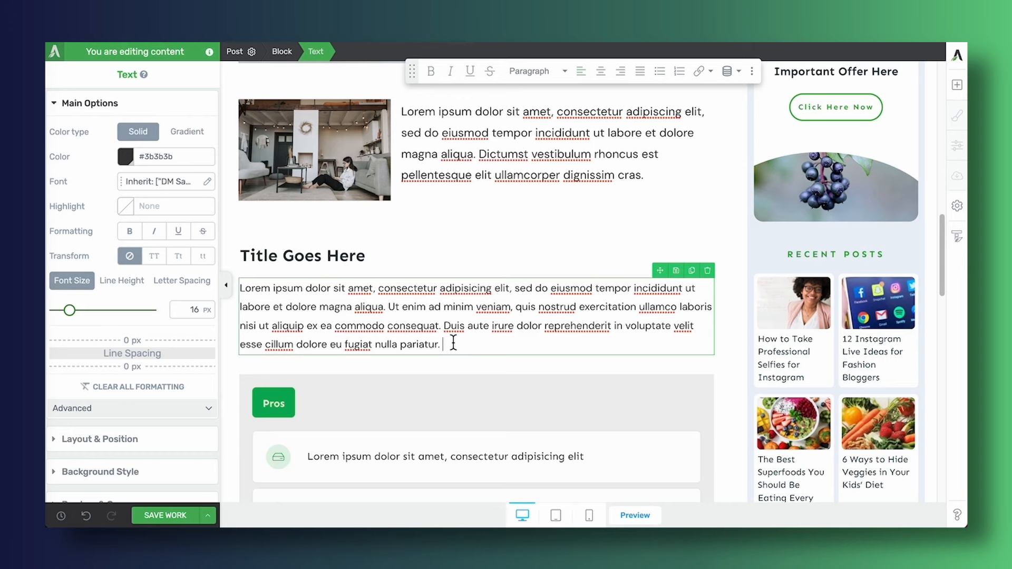
pyautogui.scroll(-5, 453, 343)
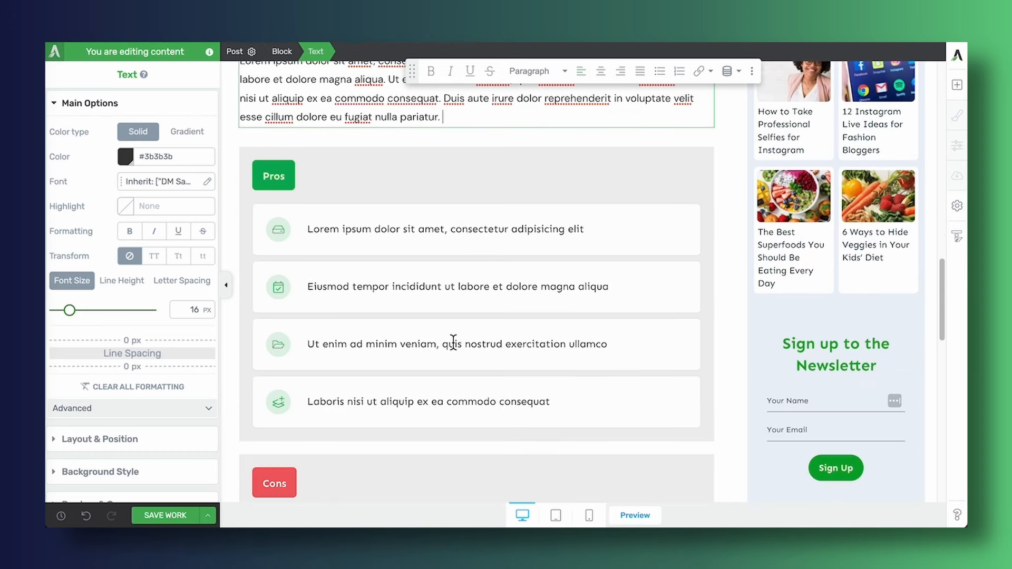
pyautogui.click(288, 235)
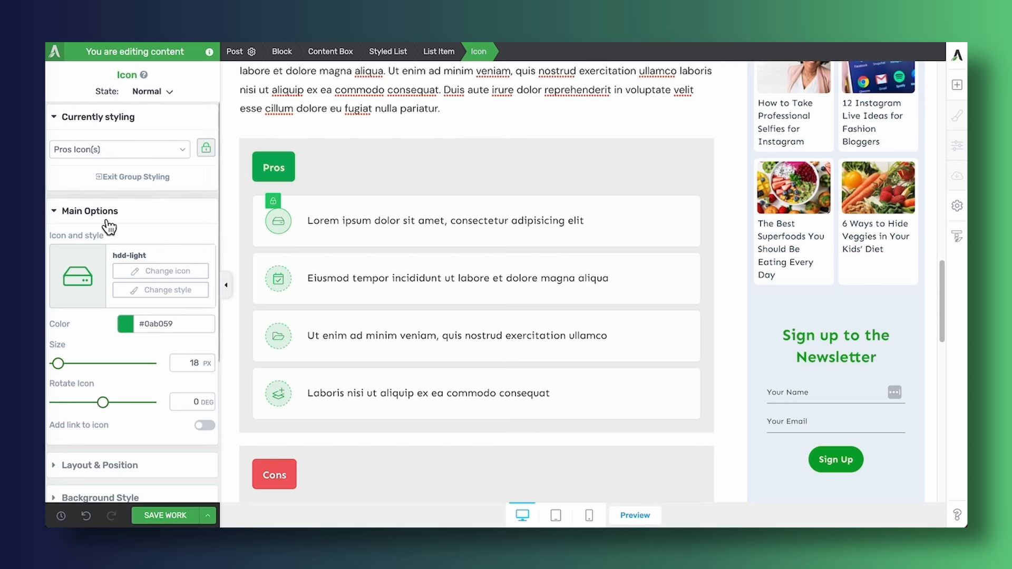
pyautogui.click(162, 272)
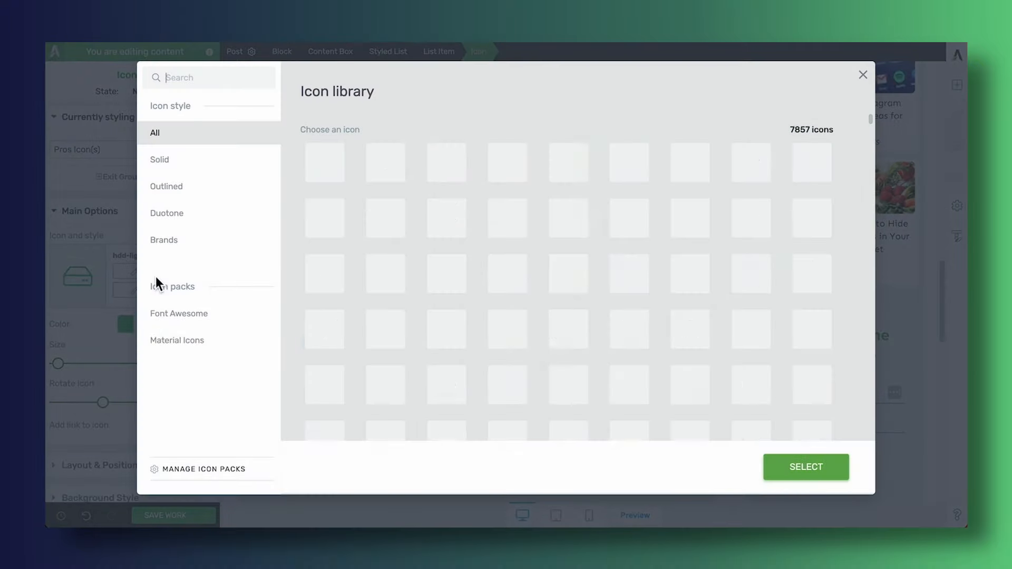
pyautogui.click(646, 276)
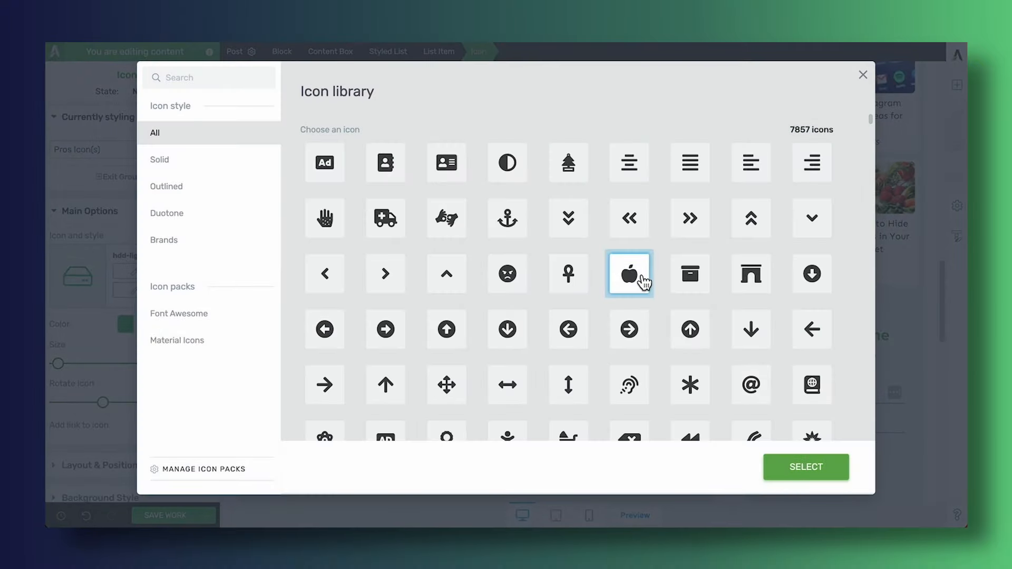
pyautogui.click(813, 470)
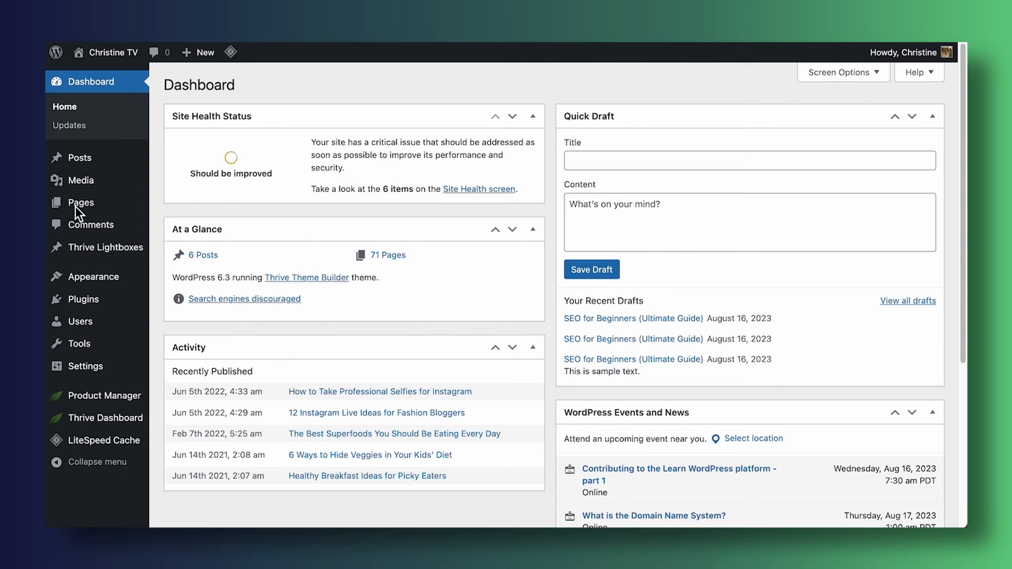
# Create a new WordPress page titled "Sales page" and launch Thrive Architect for it
pyautogui.moveTo(77, 206)
pyautogui.click(179, 226)
pyautogui.write('Sales page')
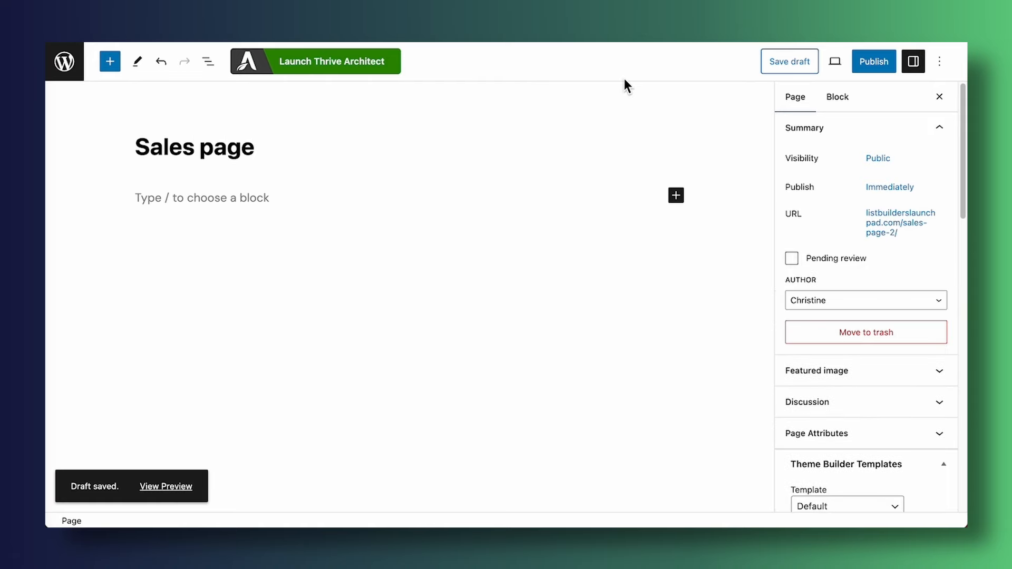
pyautogui.click(328, 65)
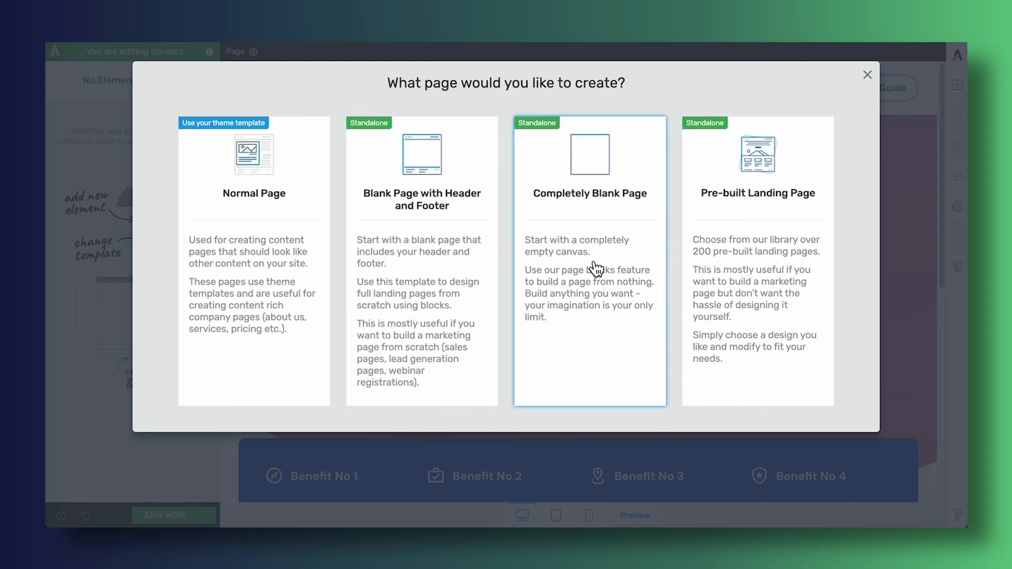
# Choose to create a pre-built landing page and open the Hydrogen Smart template set in the library
pyautogui.click(759, 277)
pyautogui.scroll(-3, 920, 85)
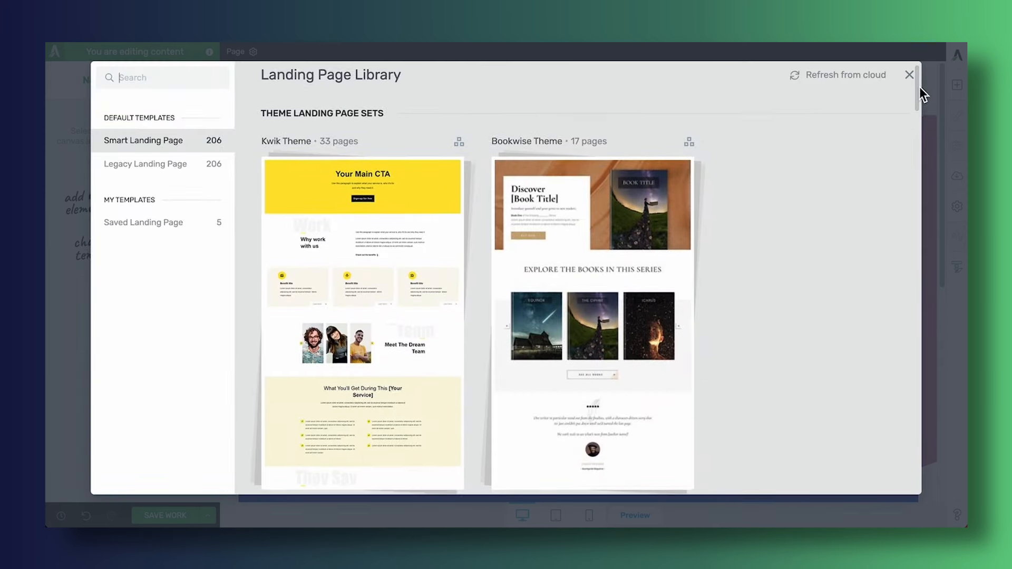
pyautogui.moveTo(923, 103); pyautogui.dragTo(750, 256)
pyautogui.click(422, 127)
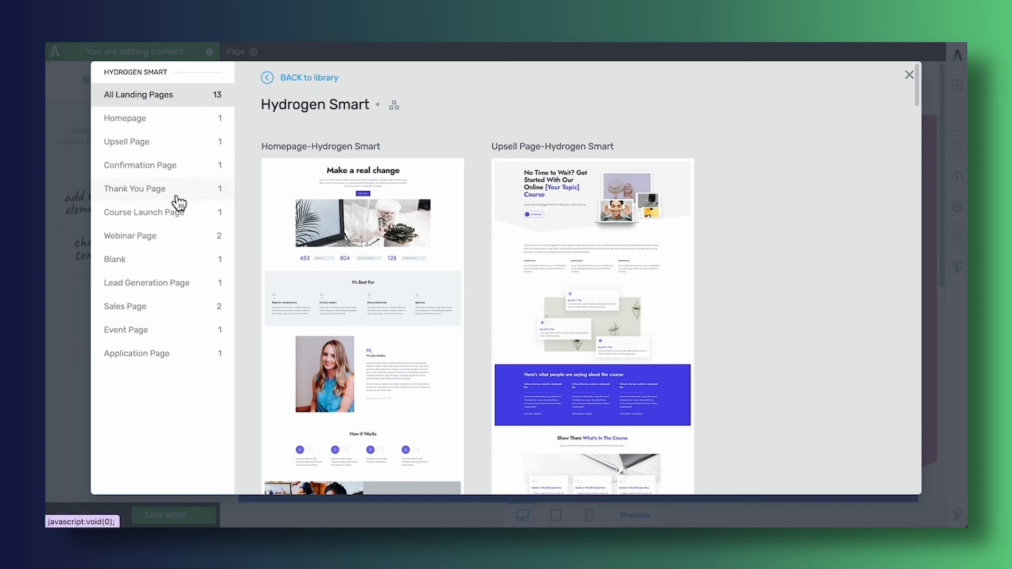
# Apply the "Video Sales Page-Hydrogen Smart" template from the set's sales page designs
pyautogui.click(168, 314)
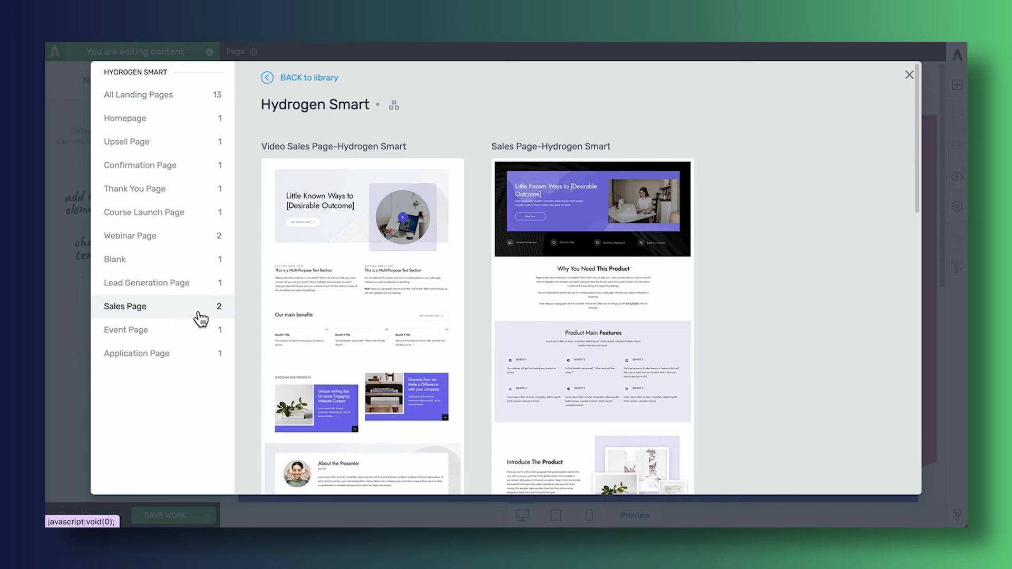
pyautogui.click(363, 286)
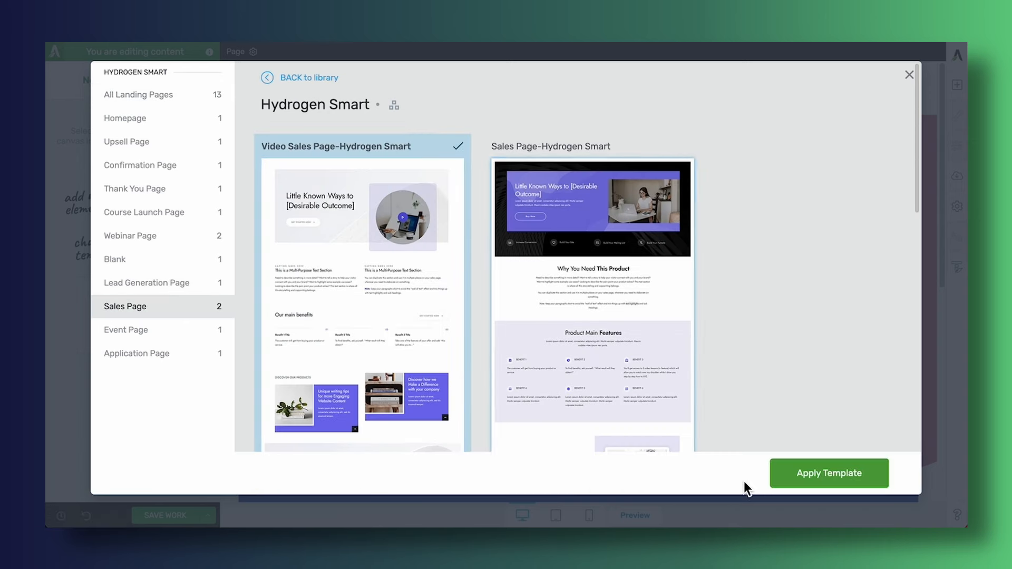
pyautogui.click(809, 472)
pyautogui.moveTo(943, 79); pyautogui.dragTo(940, 53)
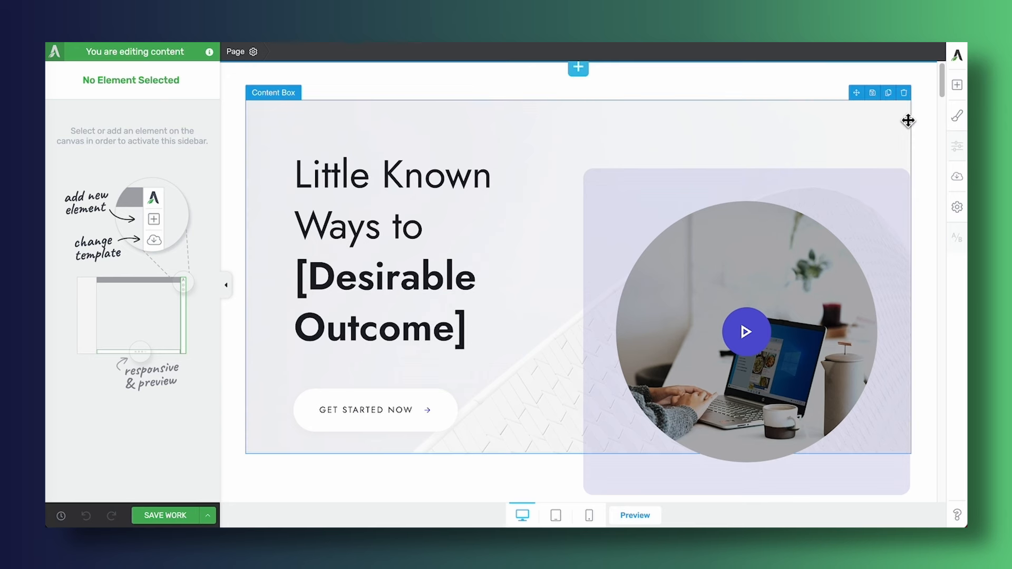
# Open the landing page typography from the Style Editor's font settings and select the Heading 3 style
pyautogui.click(958, 118)
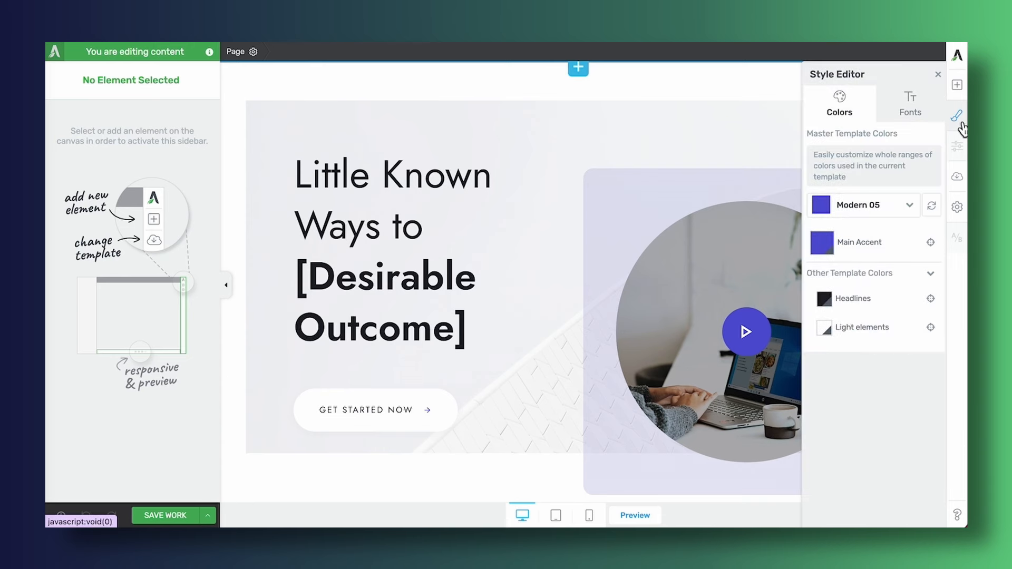
pyautogui.click(914, 120)
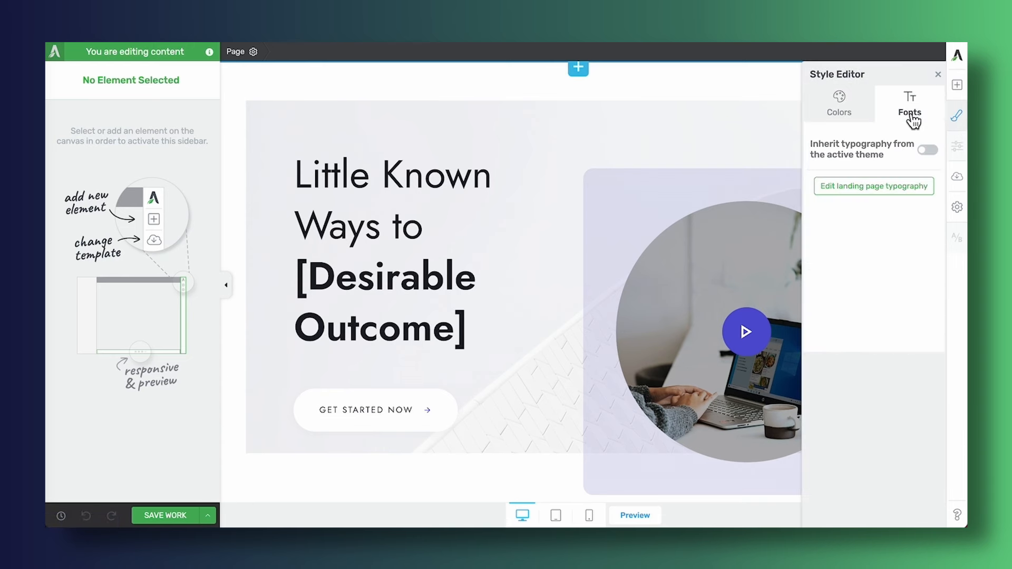
pyautogui.click(890, 194)
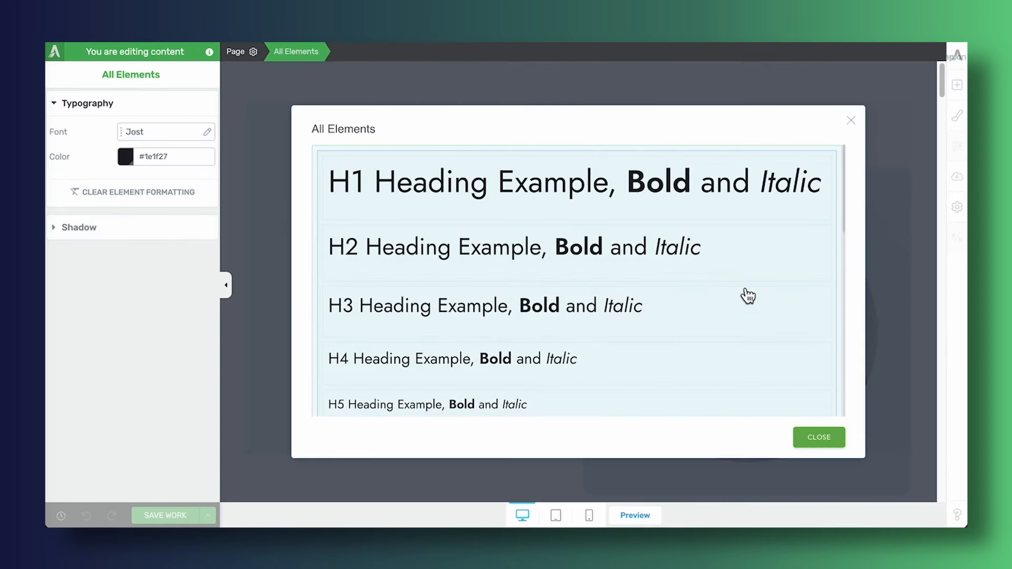
pyautogui.click(651, 316)
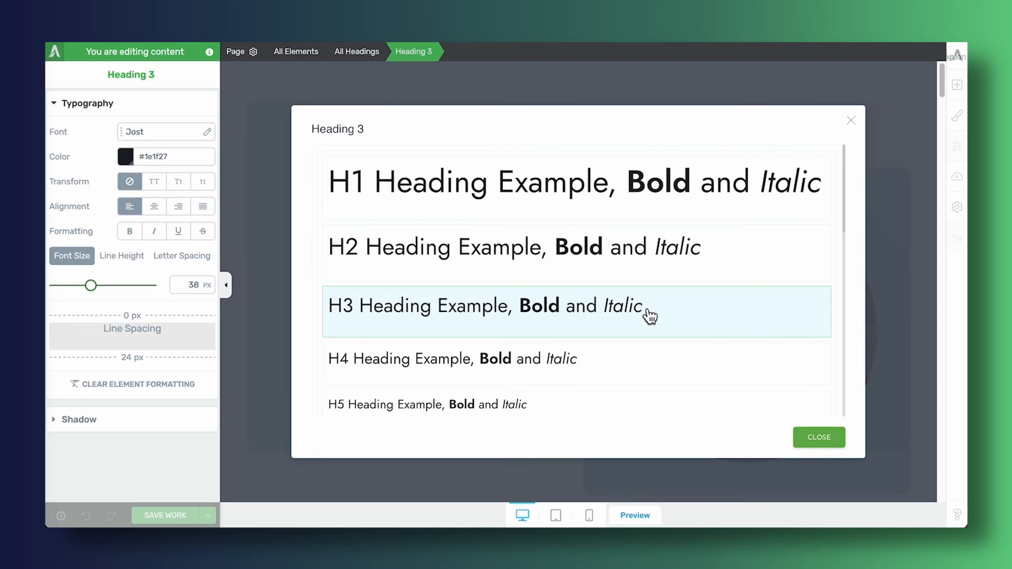